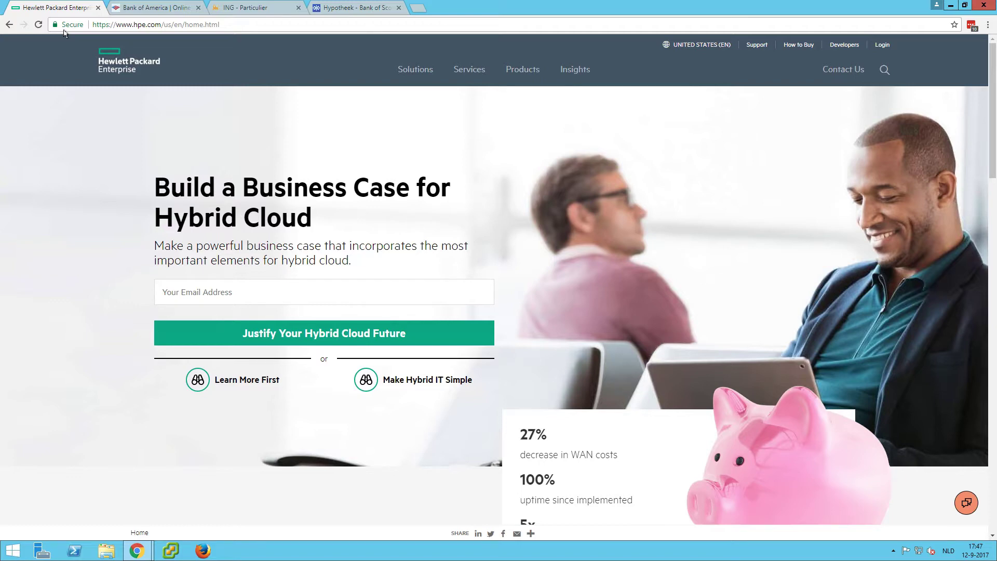
Step: Glance at the Bank of America and ING Particulier tabs, then return to the Hewlett Packard Enterprise tab
{"action": "left_click", "coordinate": [146, 8]}
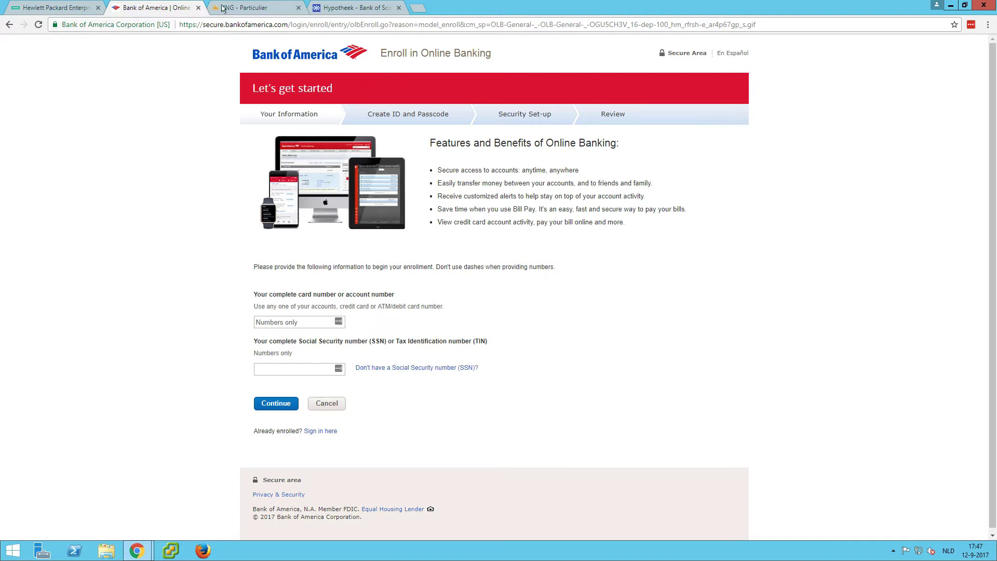
{"action": "left_click", "coordinate": [237, 9]}
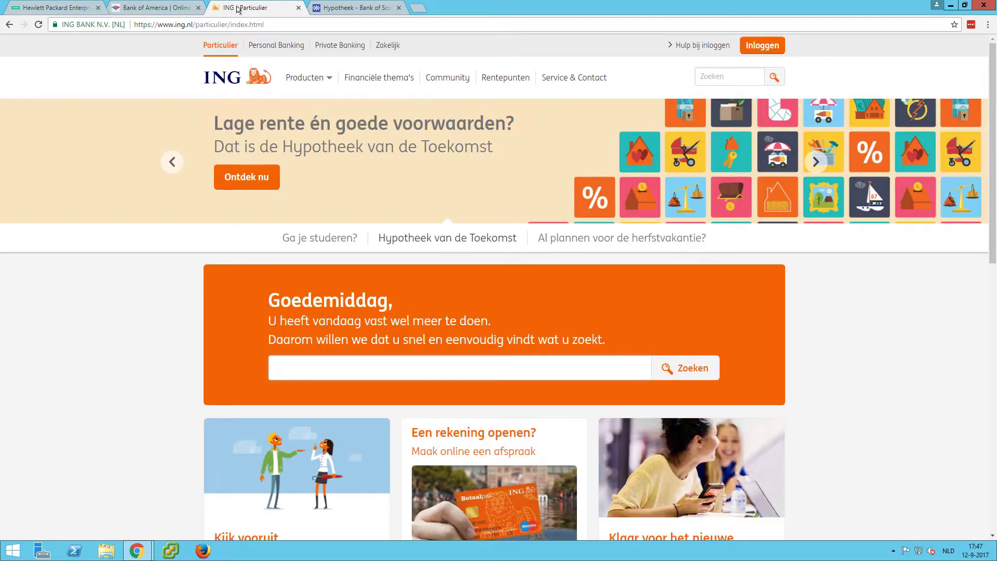
{"action": "left_click", "coordinate": [65, 10]}
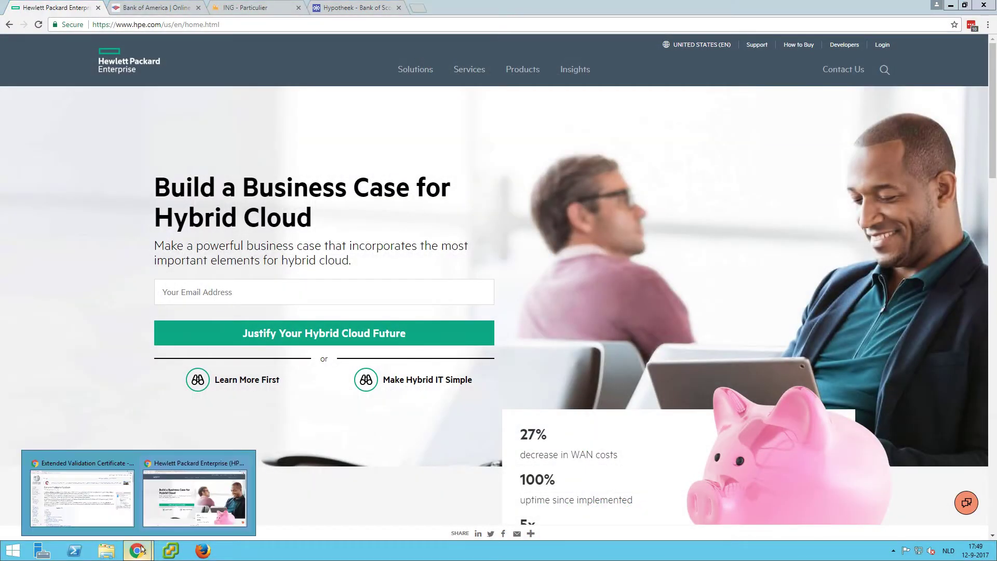
{"action": "left_click", "coordinate": [87, 495]}
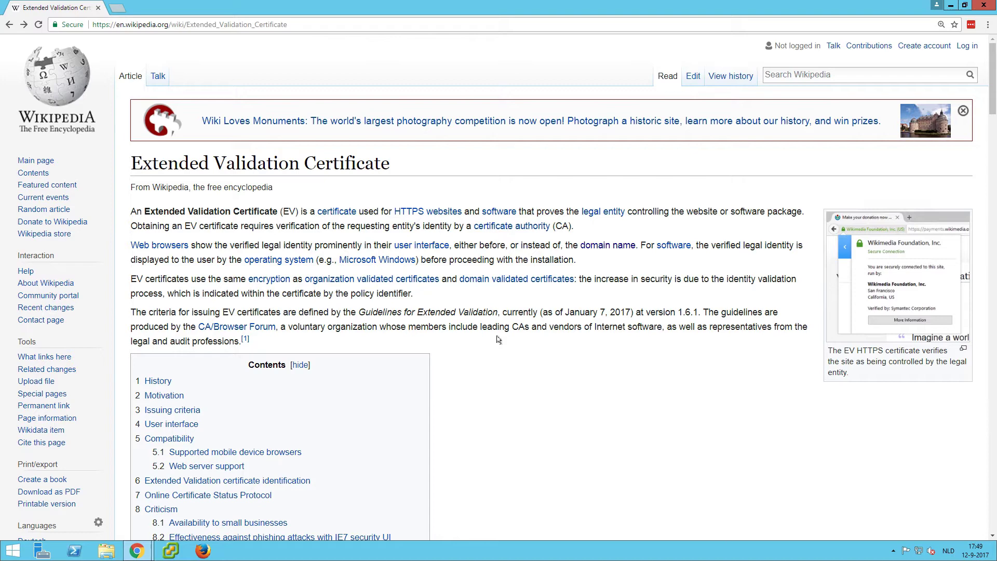
{"action": "scroll", "coordinate": [498, 340], "scroll_direction": "down", "scroll_amount": 8}
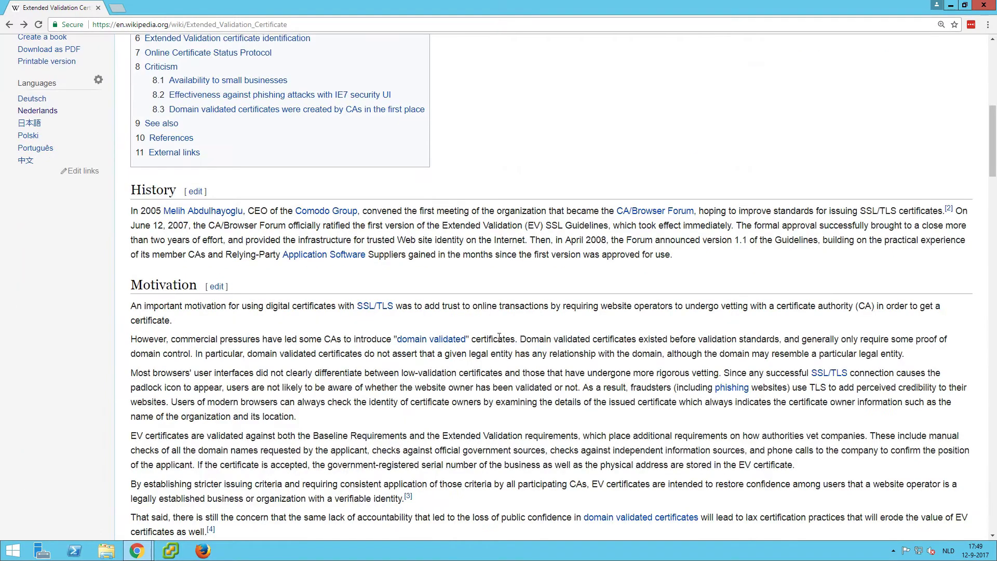
{"action": "scroll", "coordinate": [500, 338], "scroll_direction": "down", "scroll_amount": 18}
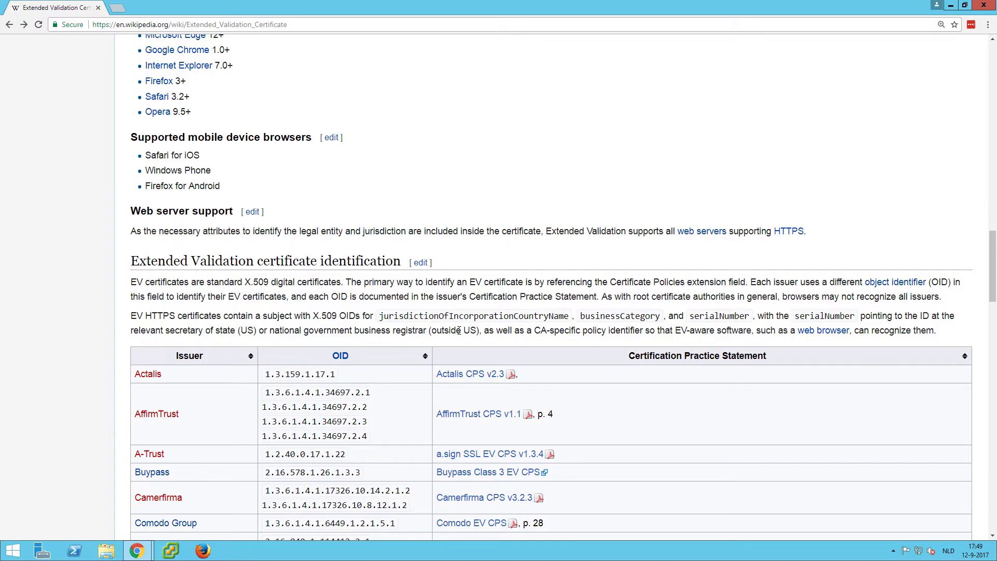
{"action": "key", "text": "alt+Tab"}
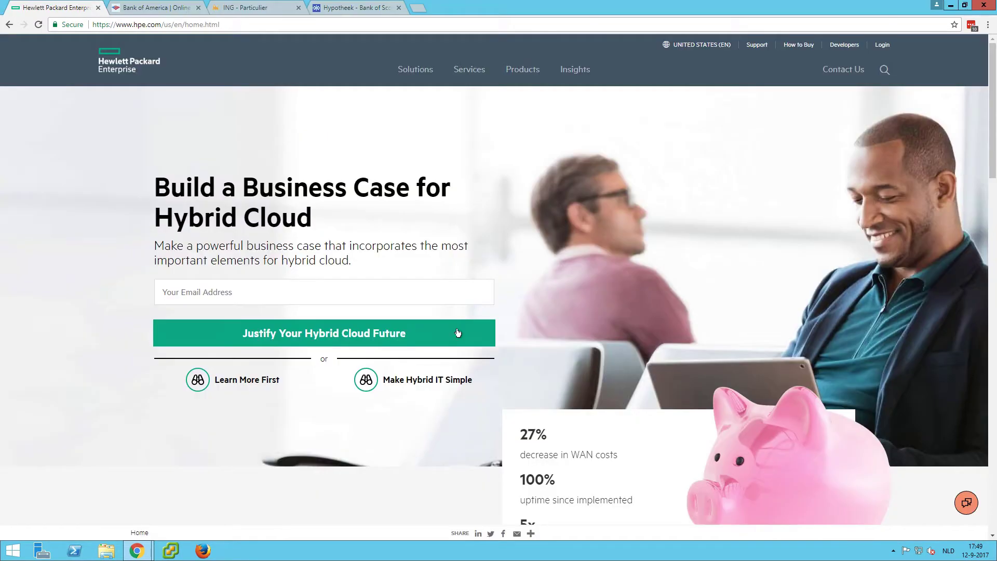
Step: Switch to the Bank of America enrollment tab and open Chrome's three-dot menu
{"action": "left_click", "coordinate": [161, 8]}
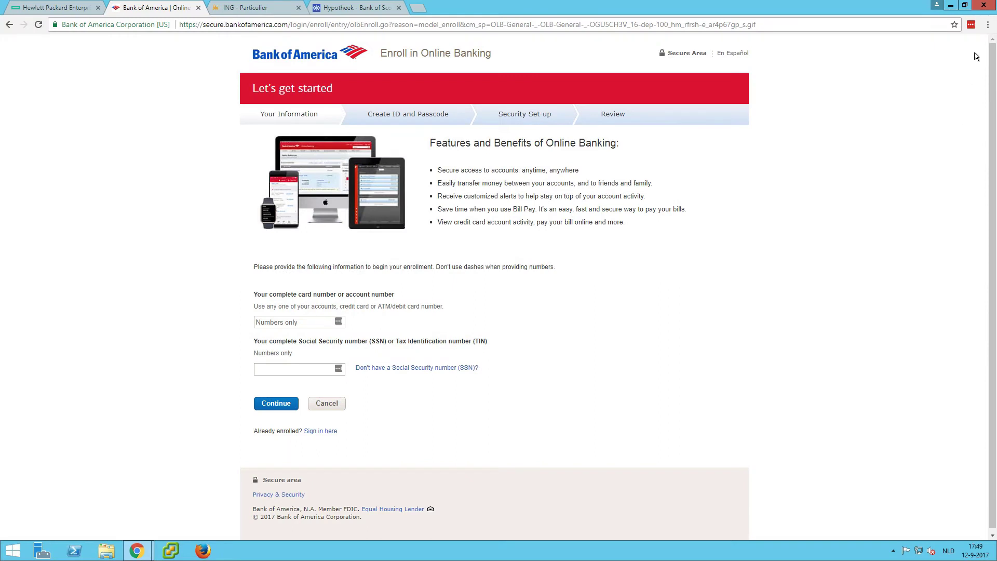
{"action": "left_click", "coordinate": [988, 25]}
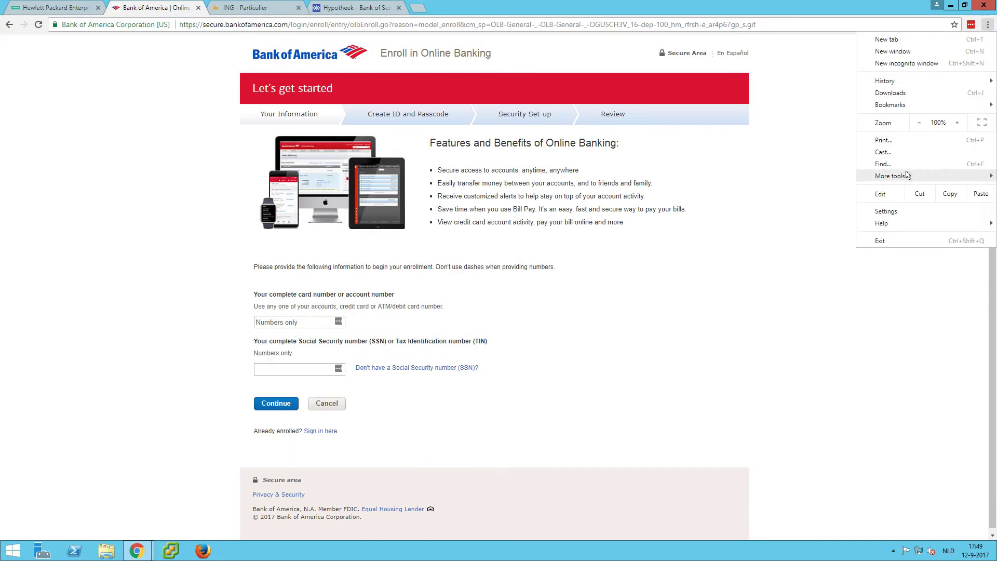
Step: Open Developer tools from More tools on the Bank of America page
{"action": "mouse_move", "coordinate": [905, 178]}
{"action": "left_click", "coordinate": [796, 249]}
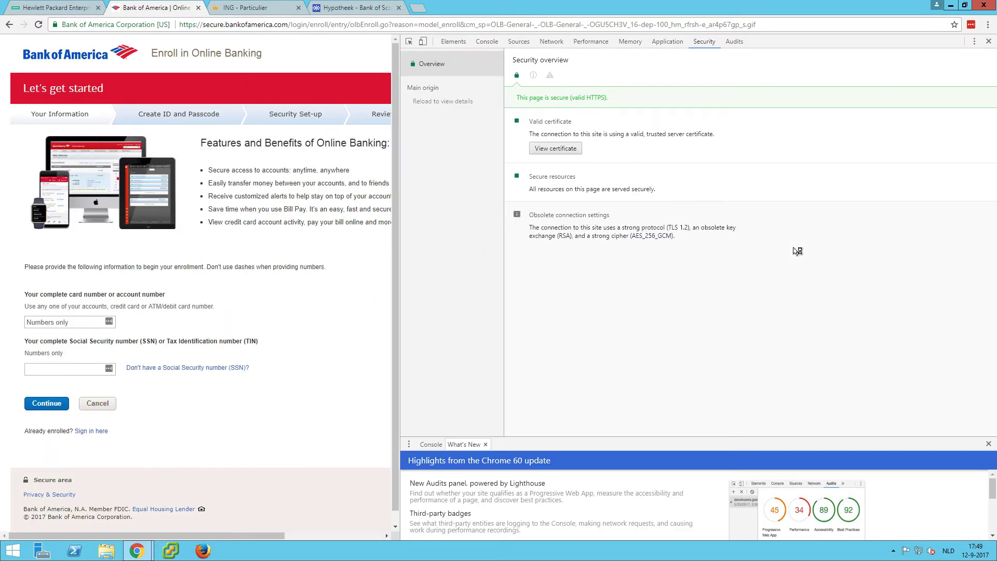
{"action": "key", "text": "F12"}
Step: View the Bank of America certificate's EV policy OIDs, then close the certificate dialog
{"action": "left_click", "coordinate": [570, 151]}
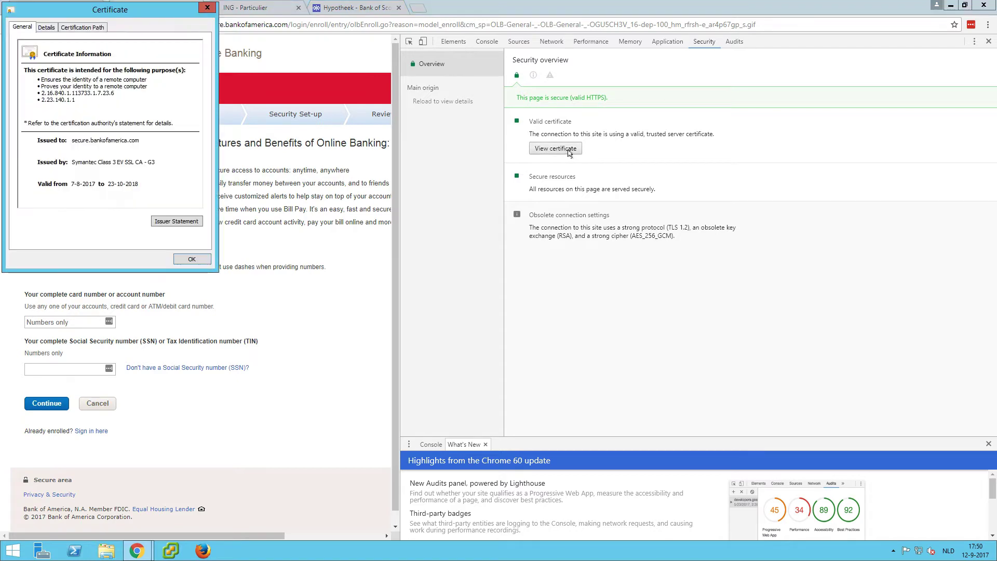
{"action": "left_click_drag", "start_coordinate": [131, 13], "coordinate": [279, 154]}
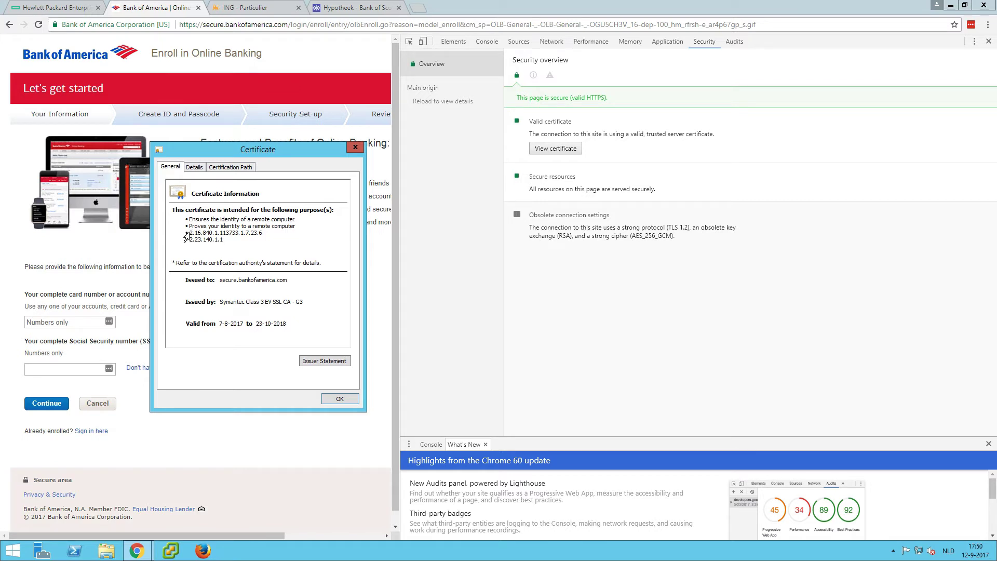
{"action": "left_click", "coordinate": [340, 398]}
{"action": "left_click", "coordinate": [48, 8]}
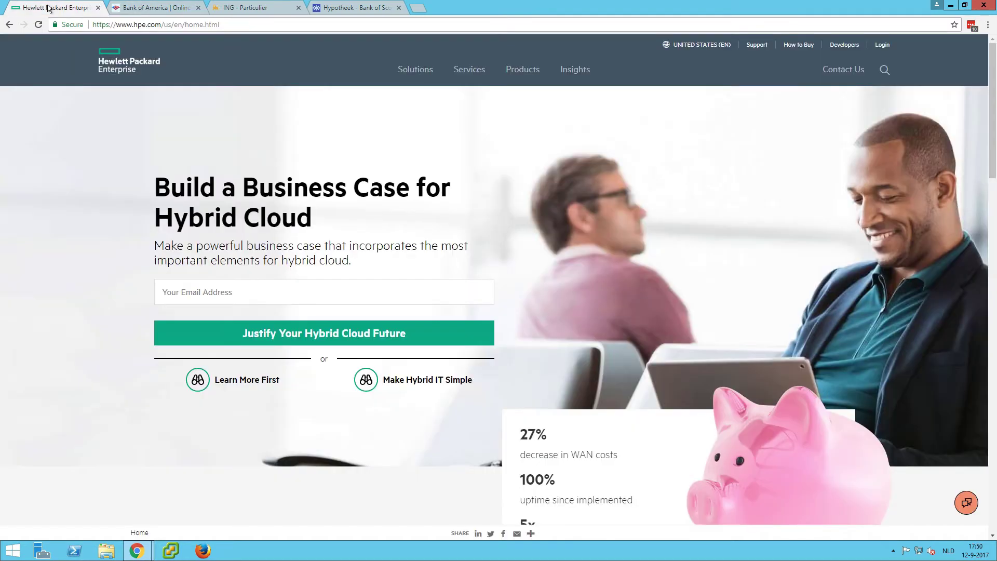
{"action": "key", "text": "ctrl+shift+i"}
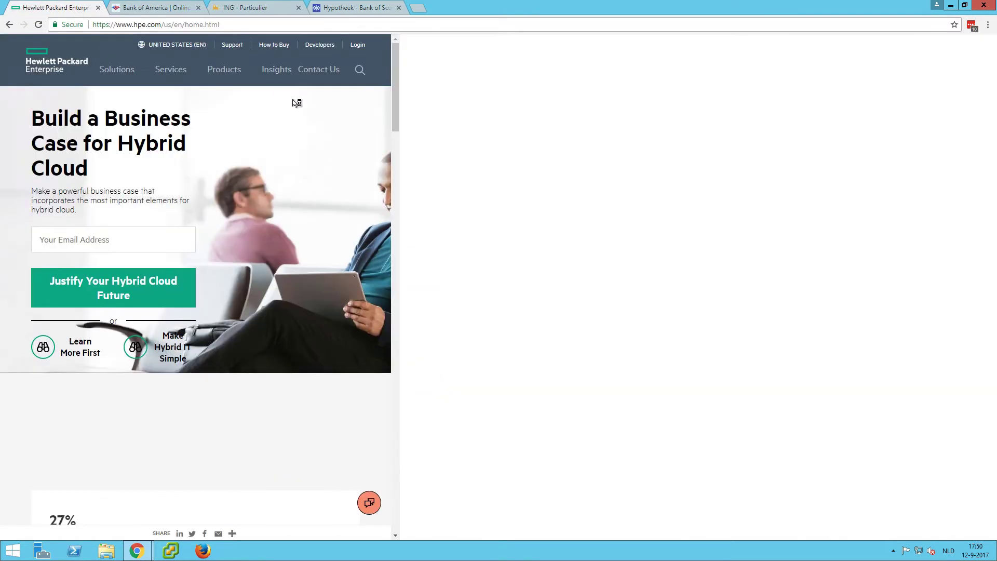
{"action": "left_click", "coordinate": [564, 148]}
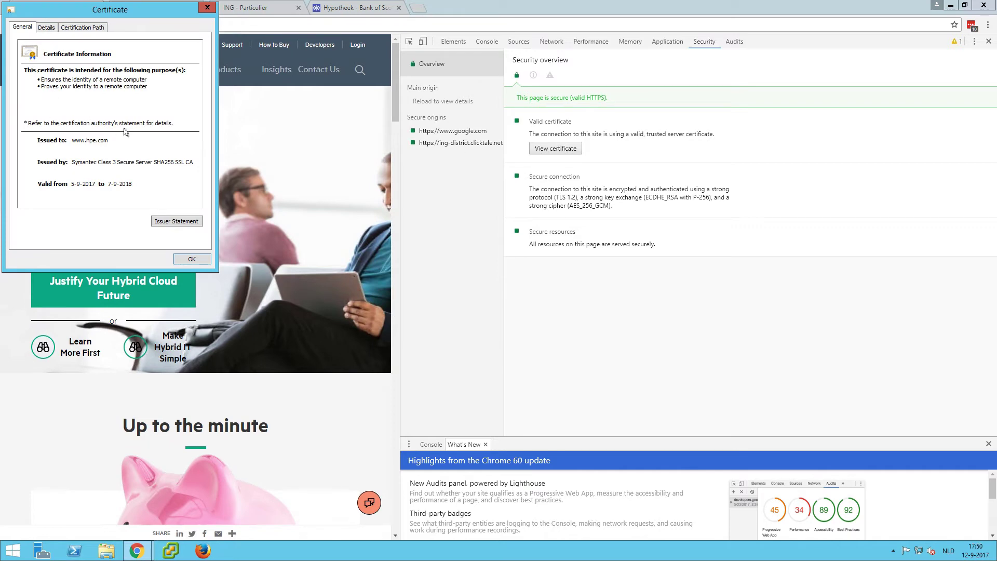
{"action": "left_click", "coordinate": [191, 259]}
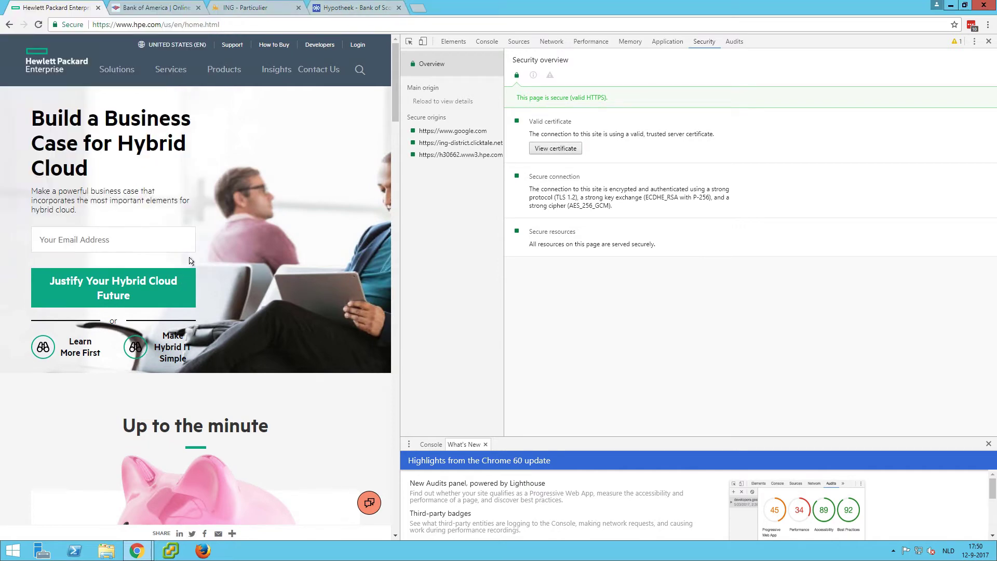
{"action": "left_click", "coordinate": [155, 9]}
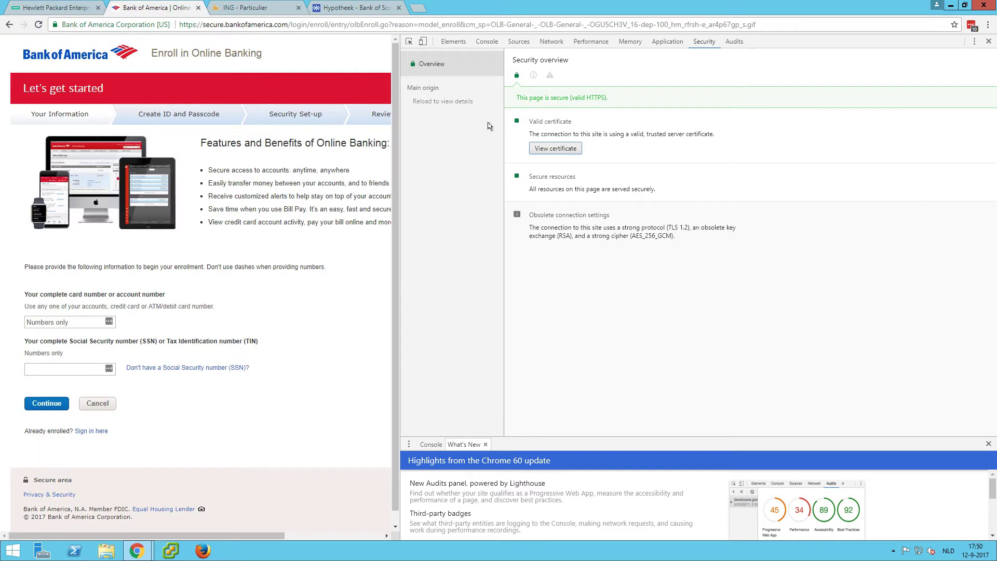
Step: Search Wikipedia's EV table for policy OID 2.16.840.1.113733.1.7.23.6, matching Symantec (VeriSign)
{"action": "left_click", "coordinate": [550, 150]}
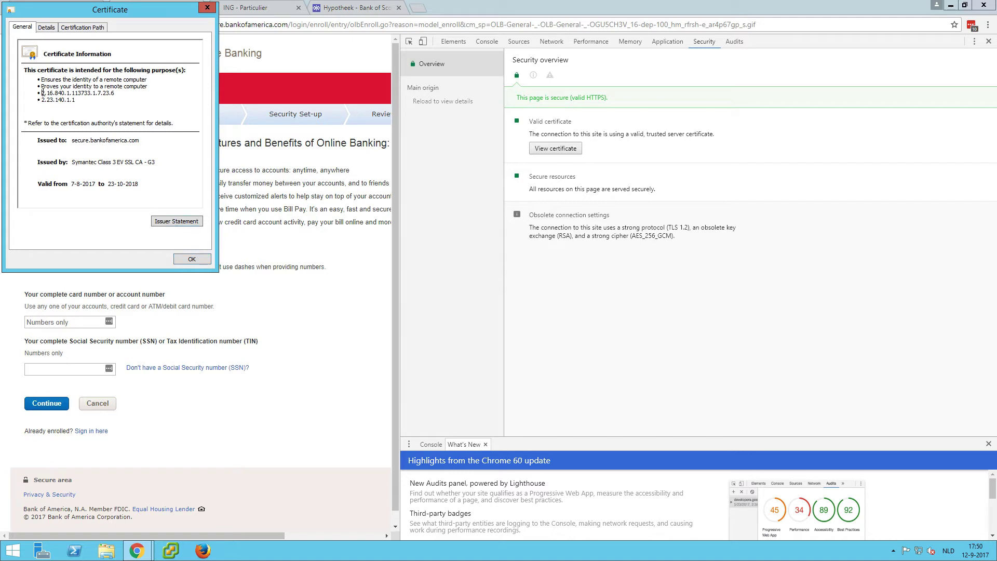
{"action": "left_click_drag", "start_coordinate": [42, 92], "coordinate": [112, 94]}
{"action": "key", "text": "ctrl+c"}
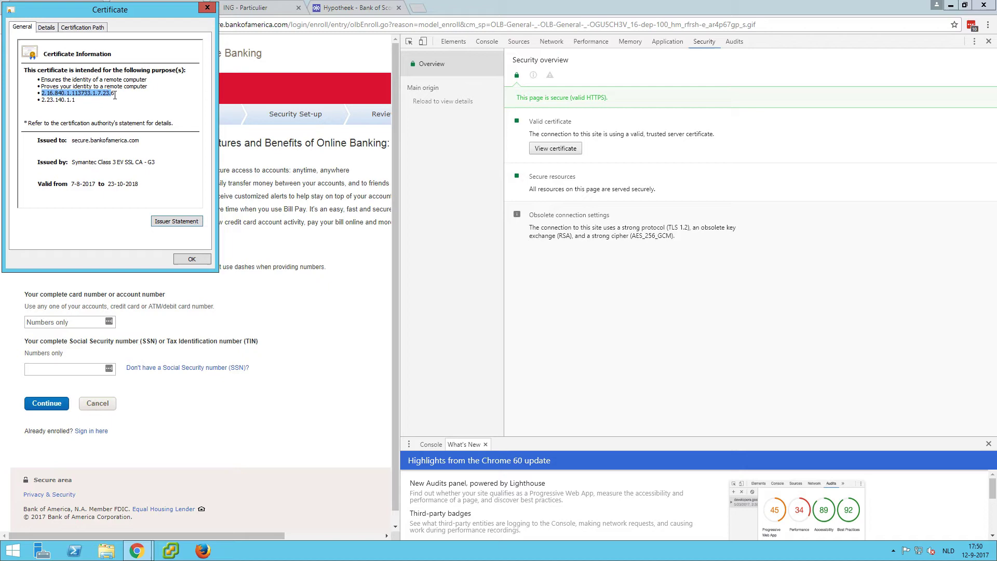
{"action": "key", "text": "alt+Tab"}
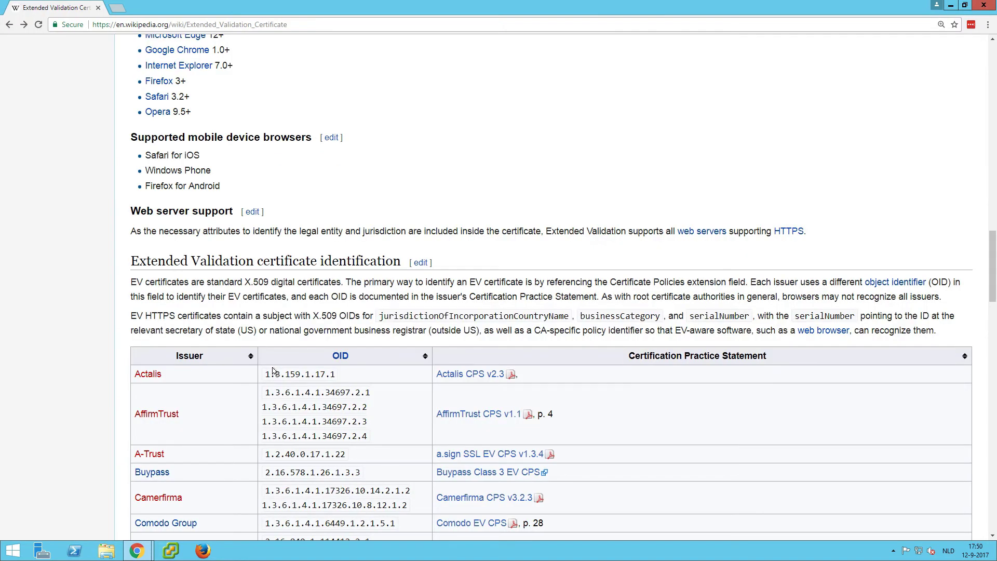
{"action": "key", "text": "ctrl+f"}
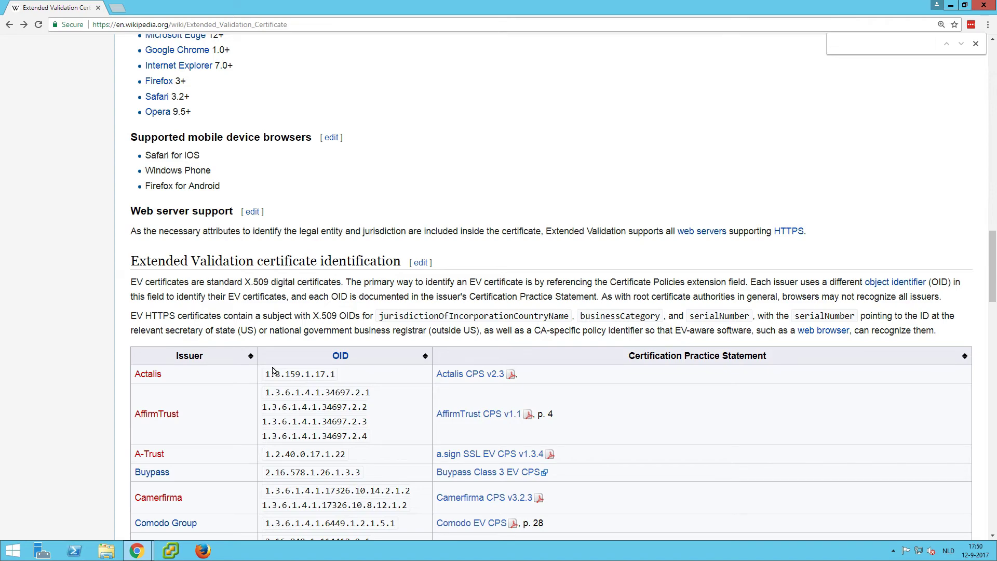
{"action": "key", "text": "ctrl+v"}
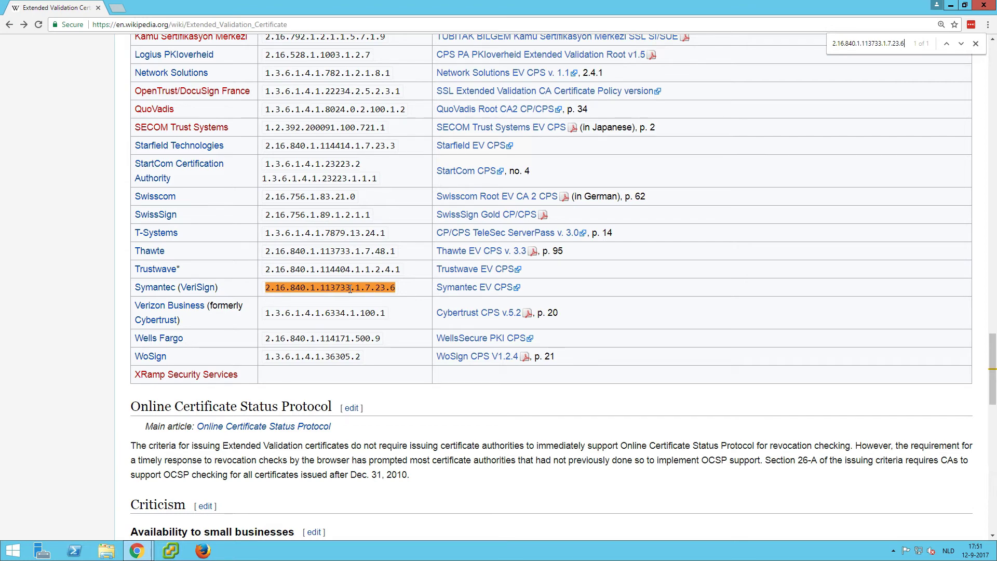
{"action": "key", "text": "alt+Tab"}
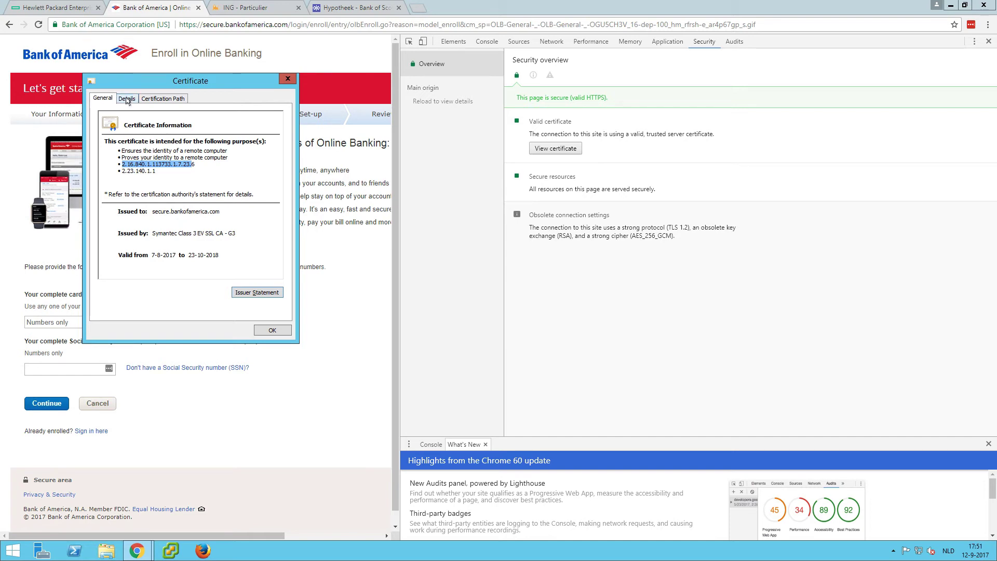
Step: Check the certificate Subject shows O=Bank of America Corporation, then close it and switch to ING
{"action": "left_click", "coordinate": [126, 99]}
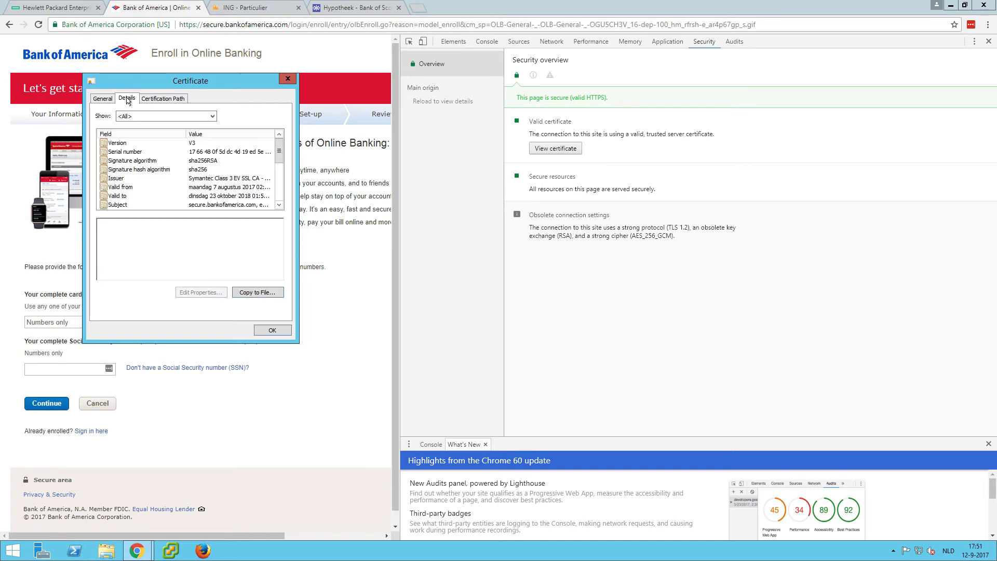
{"action": "left_click", "coordinate": [118, 206]}
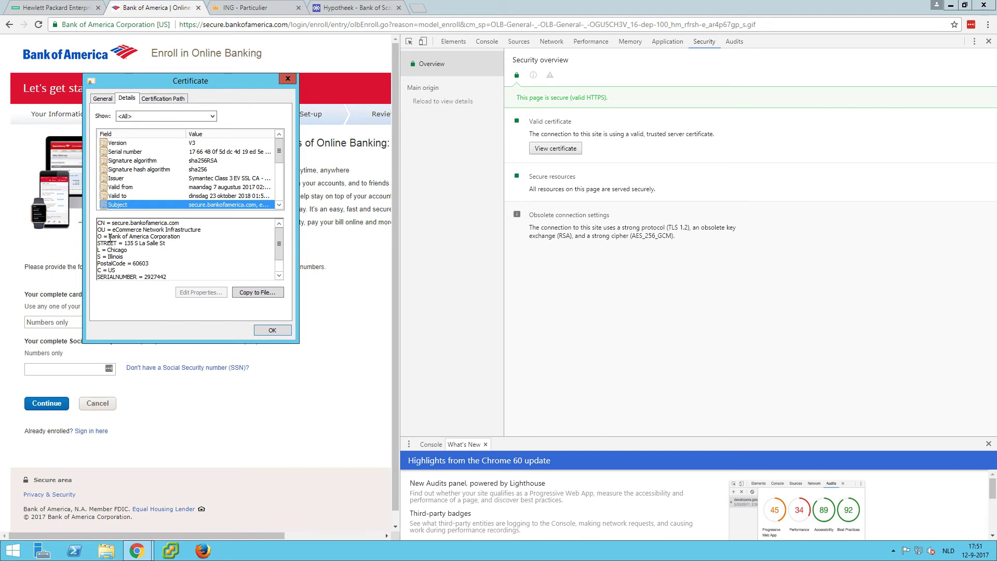
{"action": "left_click_drag", "start_coordinate": [110, 237], "coordinate": [186, 246]}
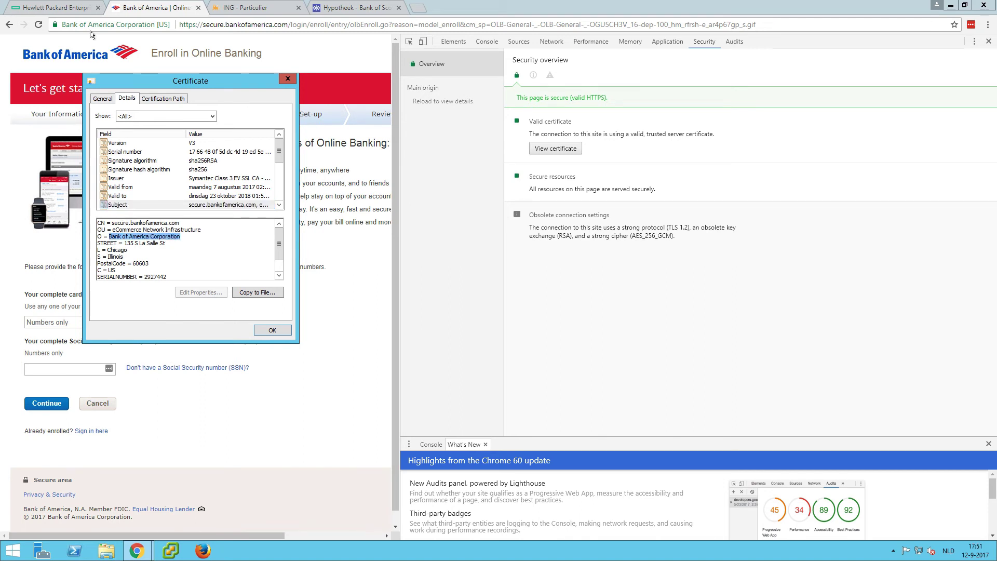
{"action": "left_click", "coordinate": [110, 269]}
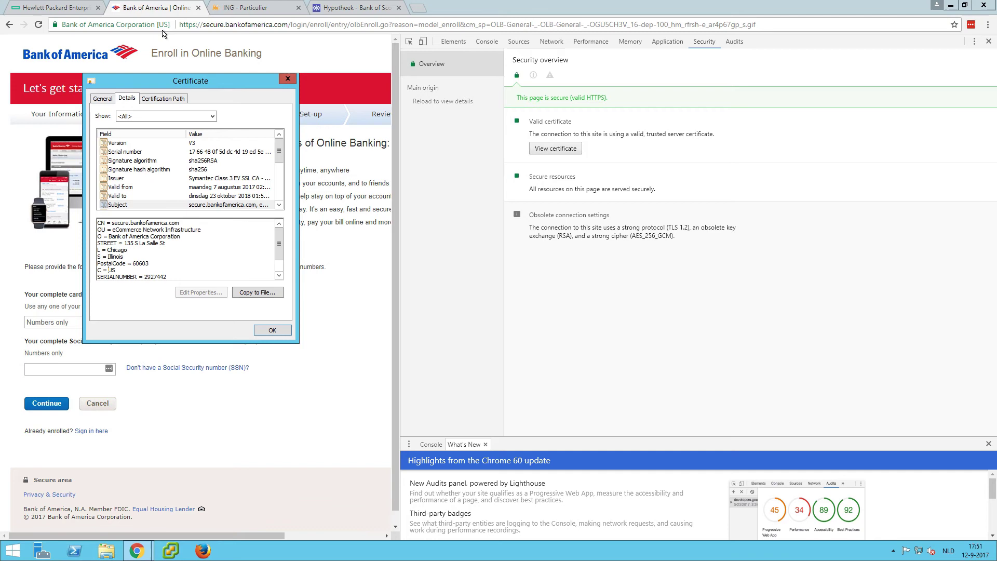
{"action": "left_click", "coordinate": [274, 330]}
{"action": "left_click", "coordinate": [258, 7]}
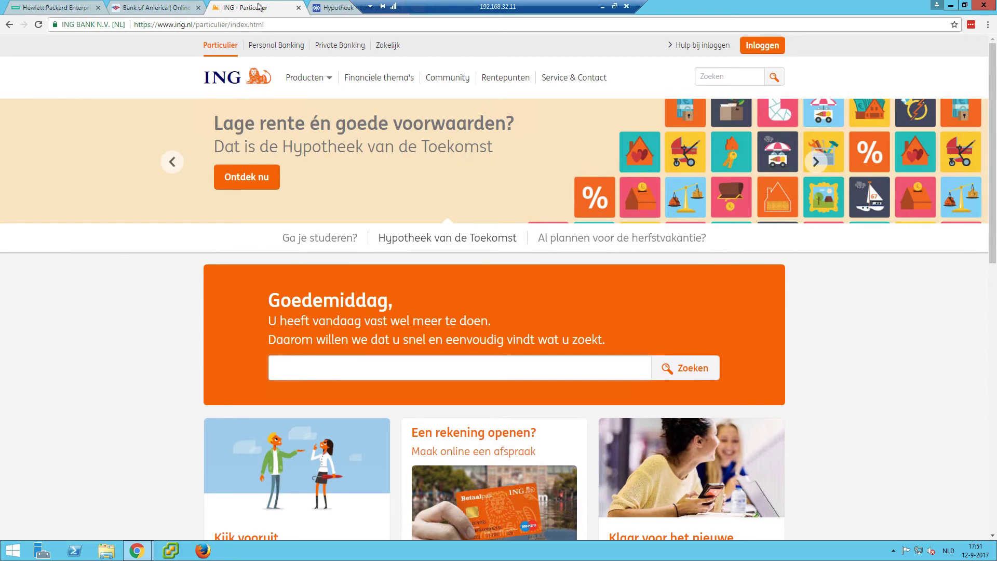
Step: Open ING's certificate and match policy OID 2.16.840.1.114028.10.1.2 to Entrust in Wikipedia's EV table
{"action": "key", "text": "F12"}
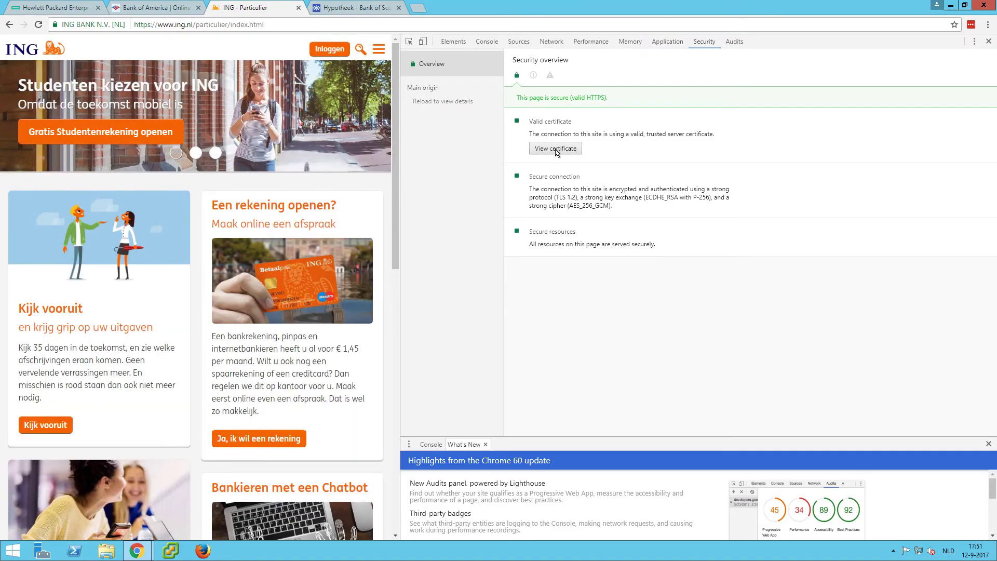
{"action": "left_click", "coordinate": [576, 150]}
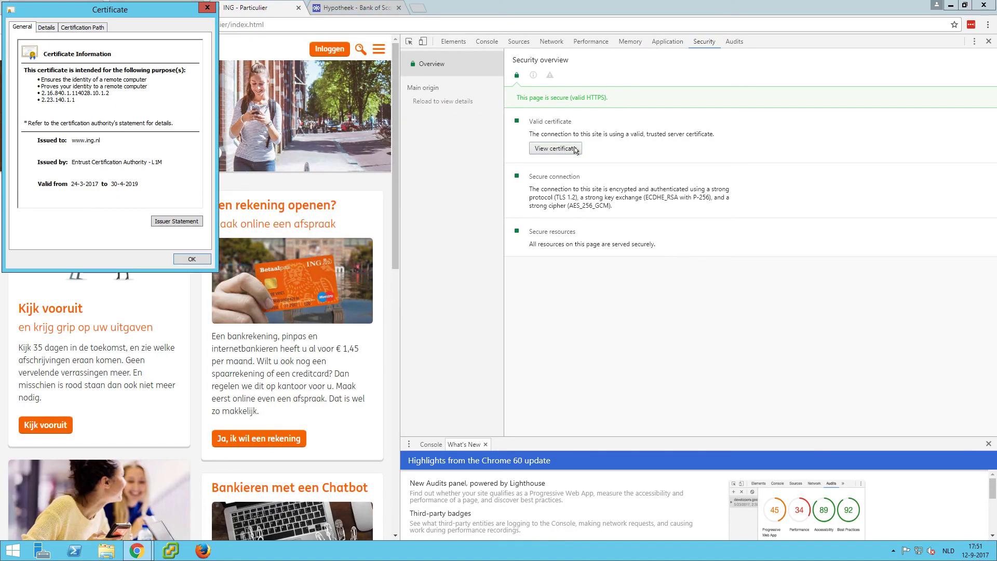
{"action": "left_click_drag", "start_coordinate": [98, 12], "coordinate": [138, 69]}
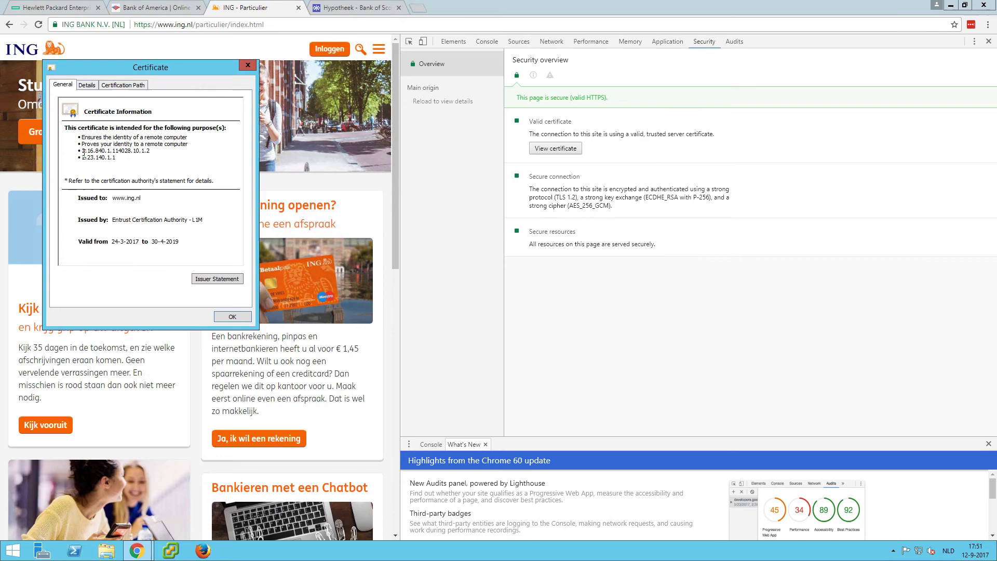
{"action": "left_click_drag", "start_coordinate": [82, 150], "coordinate": [149, 154]}
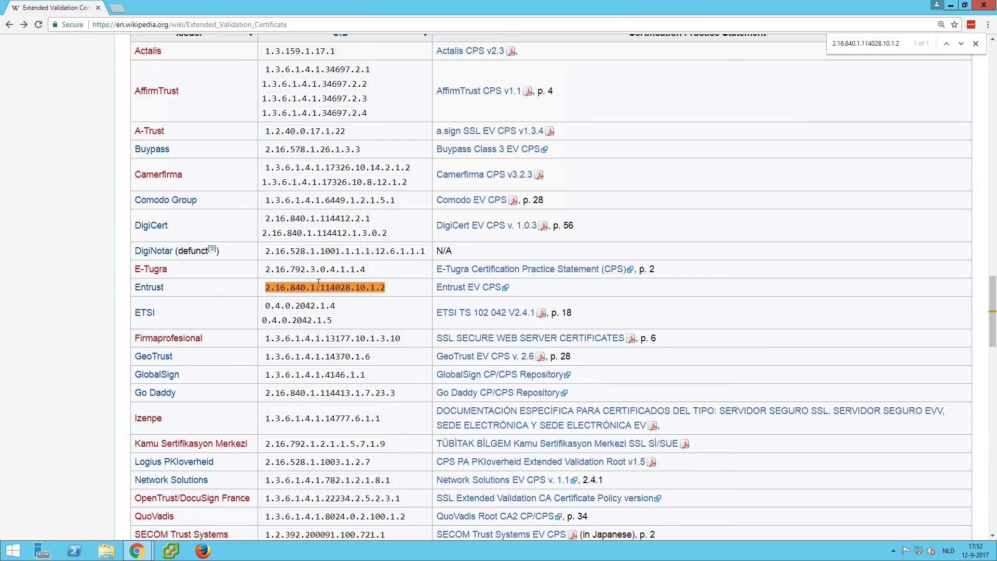
{"action": "key", "text": "alt+Tab"}
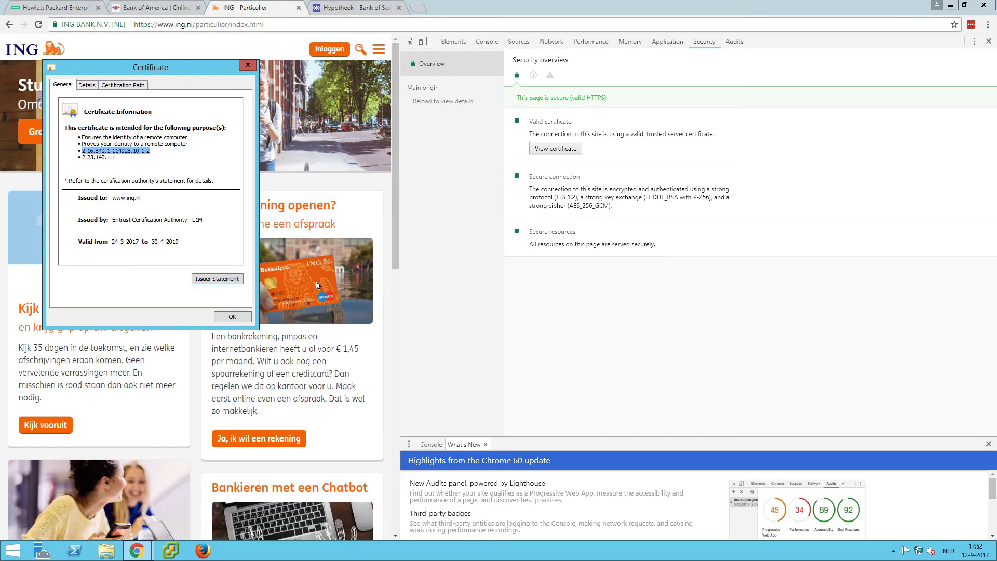
Step: Inspect the ING certificate's Subject fields: organisation ING BANK N.V., country NL
{"action": "left_click", "coordinate": [87, 85]}
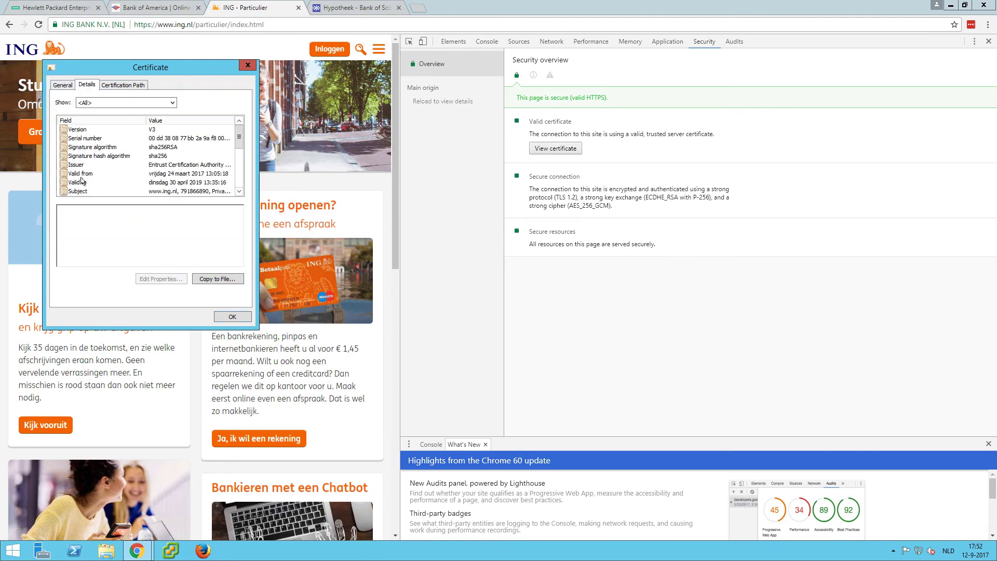
{"action": "left_click", "coordinate": [79, 191]}
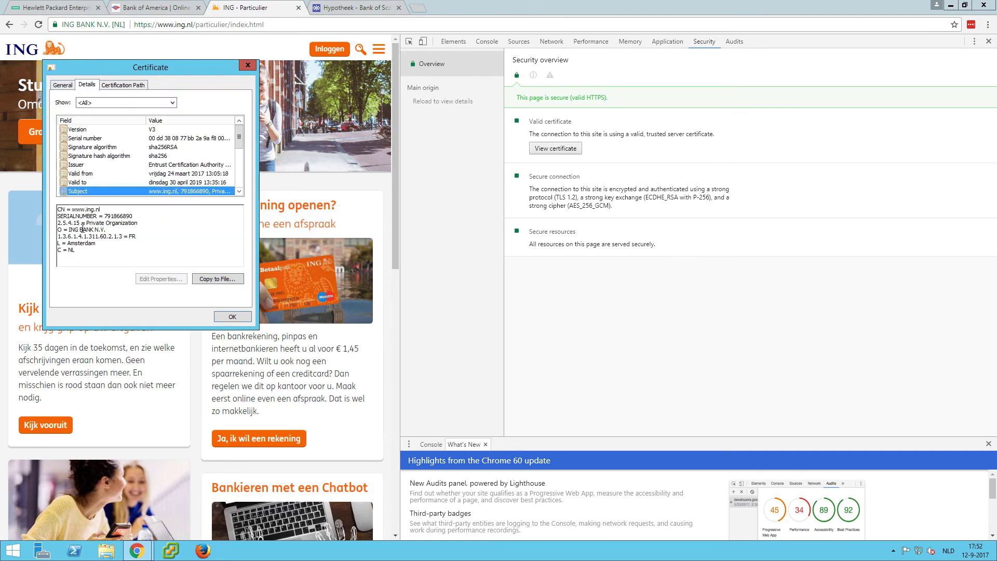
{"action": "left_click_drag", "start_coordinate": [99, 229], "coordinate": [69, 229]}
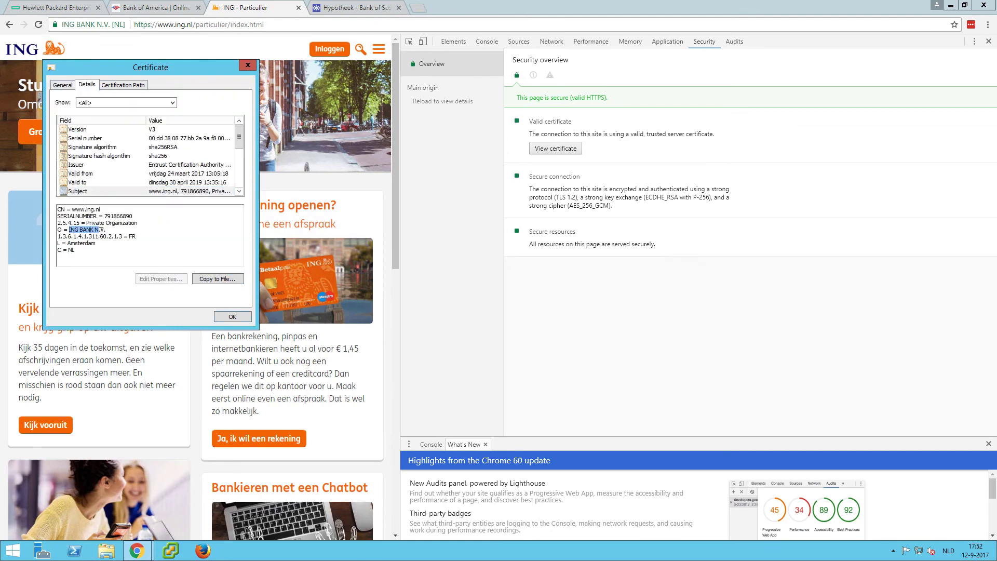
{"action": "double_click", "coordinate": [71, 250]}
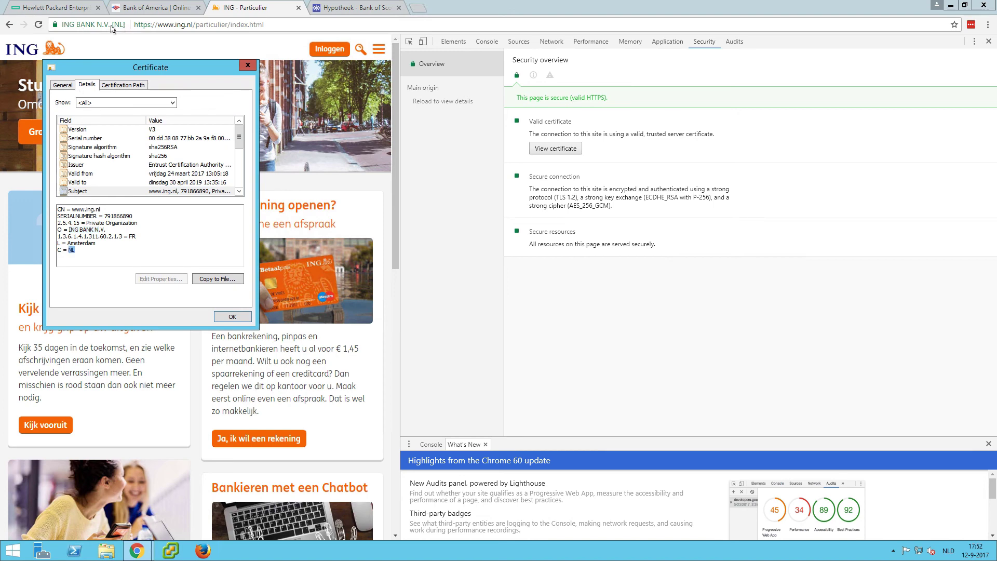